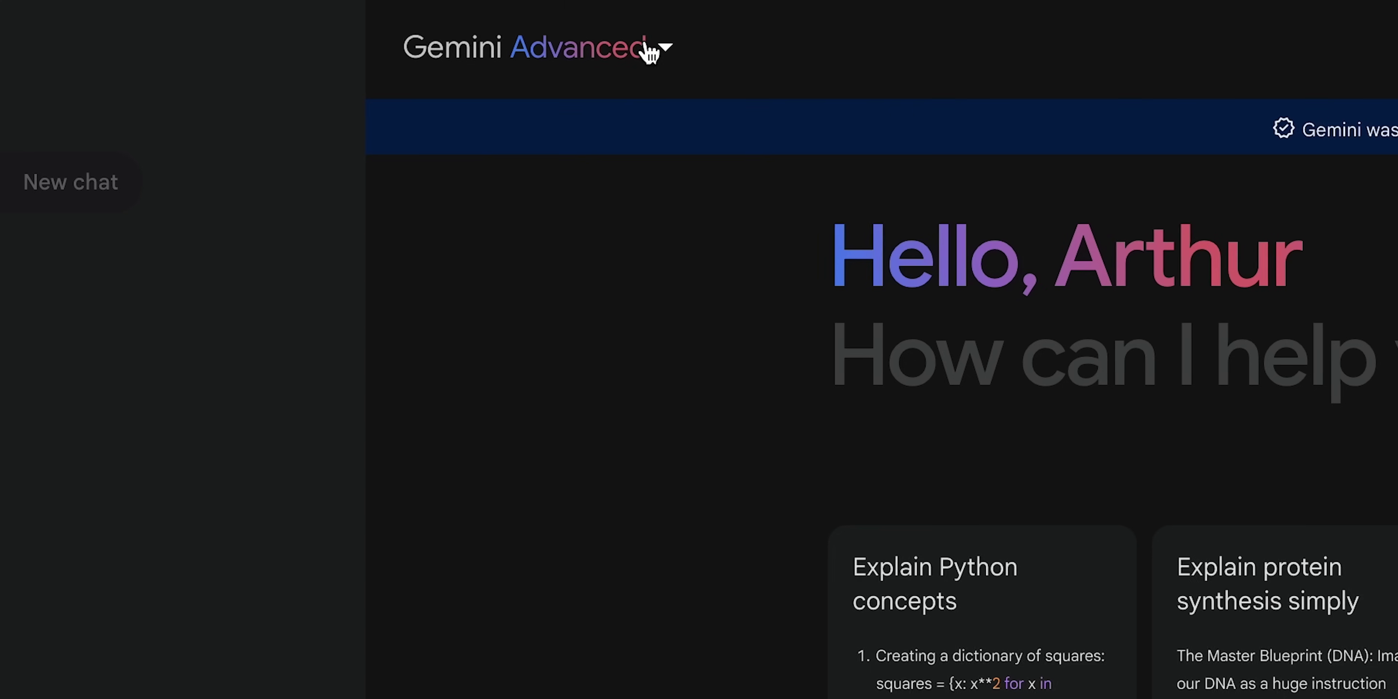
Step: Open the Gemini Advanced dropdown to see which Gemini model is answering
click(648, 52)
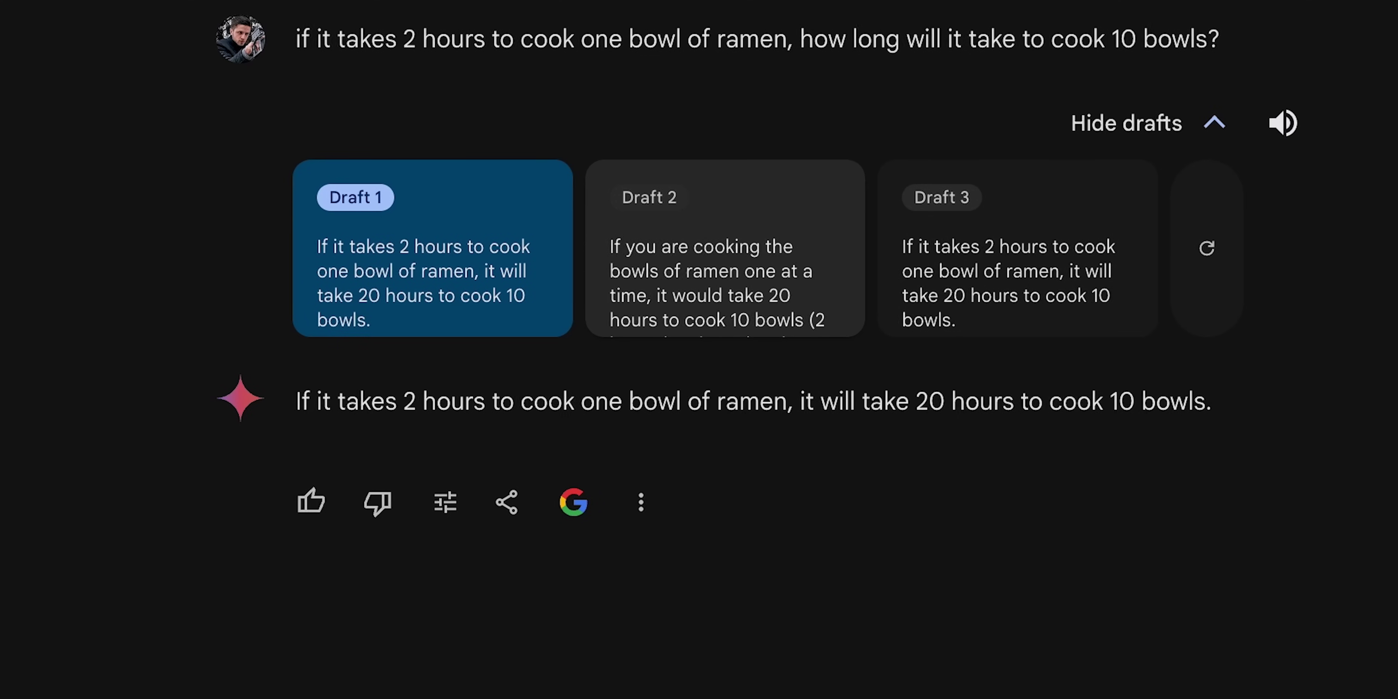
Step: Show Draft 2 of Gemini's ramen answer: 20 hours one at a time, 2 hours simultaneously
click(728, 248)
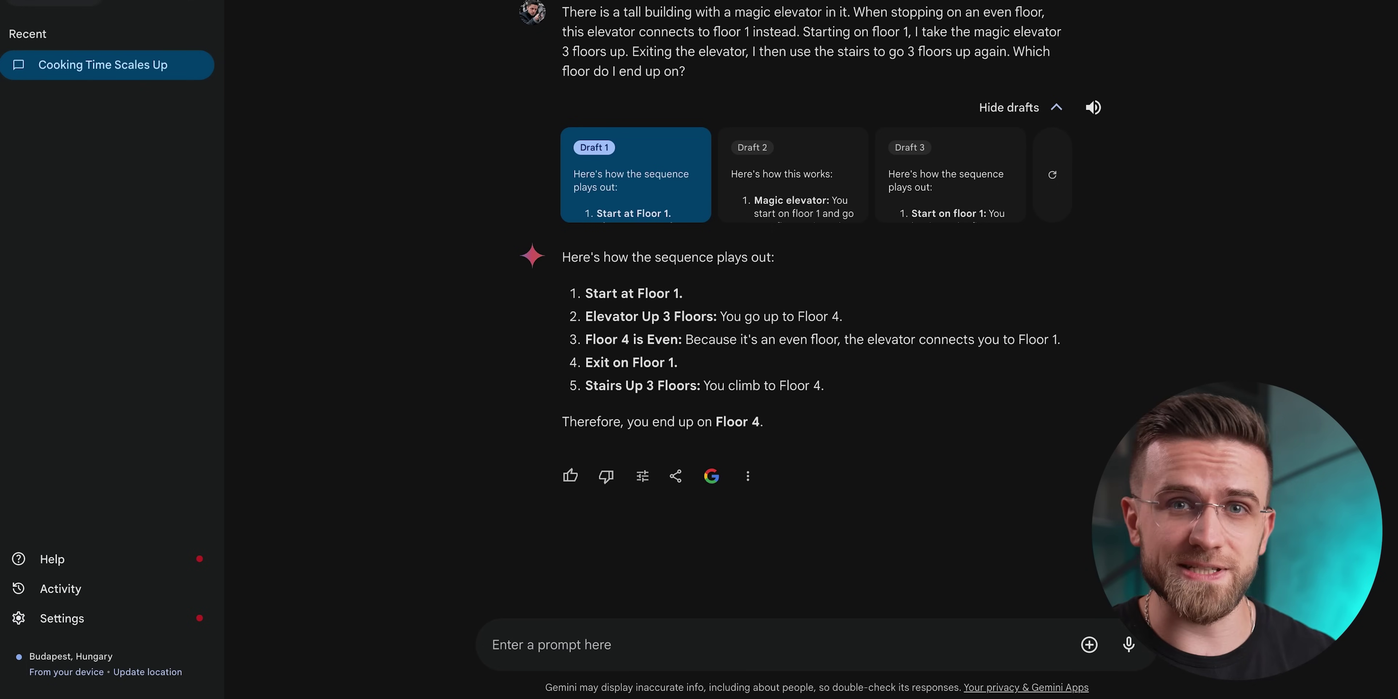
Step: Compare Gemini's elevator-puzzle drafts by viewing Draft 2 and then Draft 3
click(793, 174)
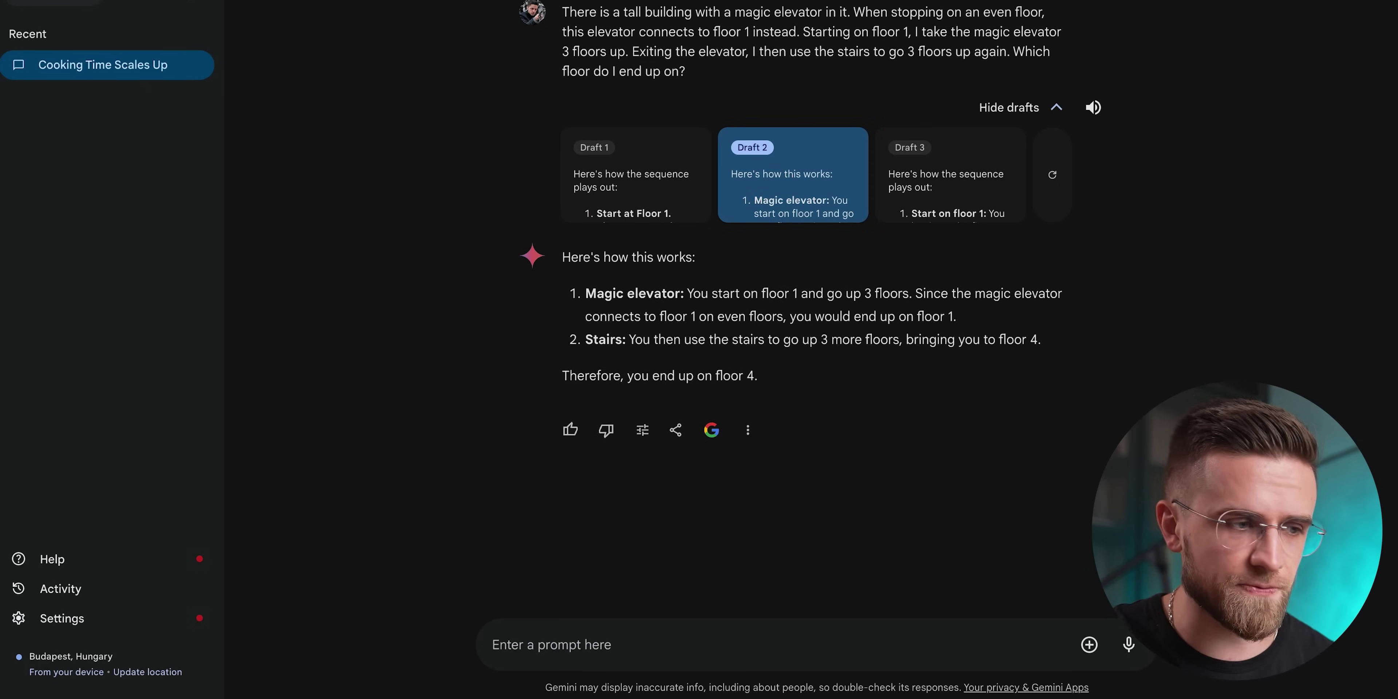
click(951, 173)
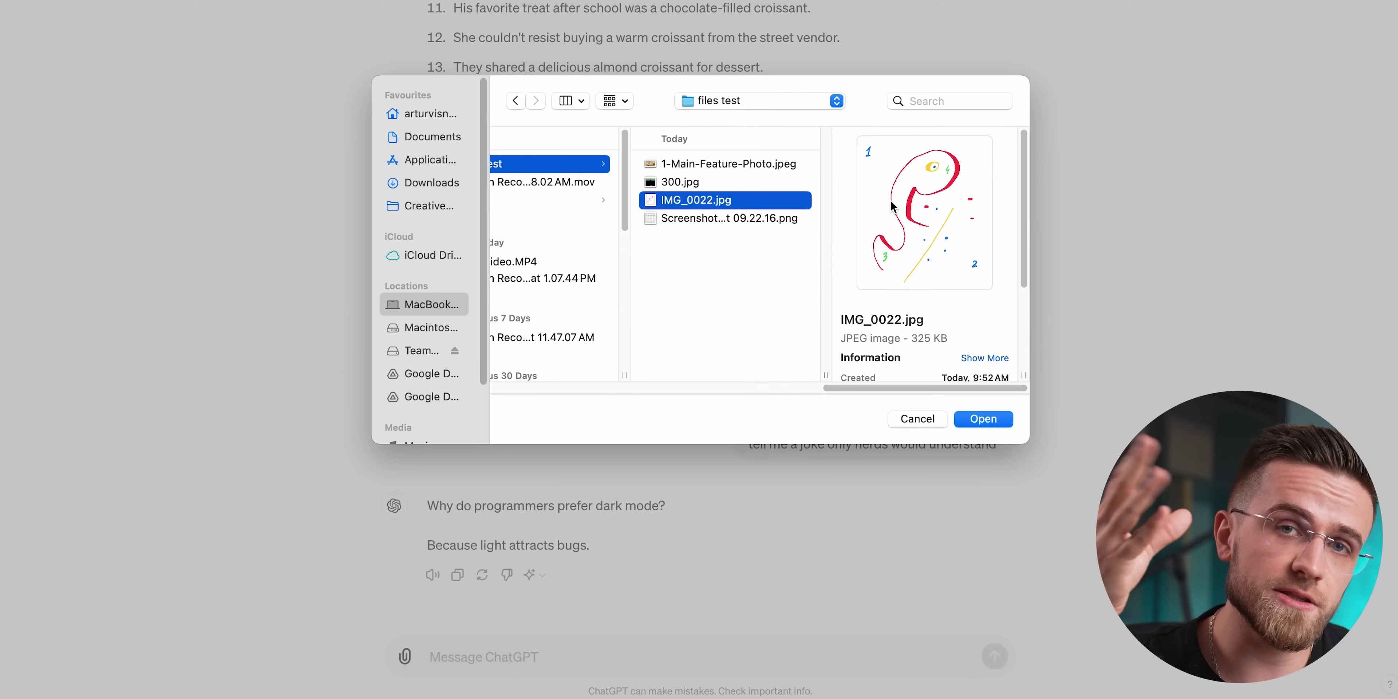
Step: Attach IMG_0022.jpg, ask 'how many blue dots do you see?', then exclude dots that form numbers
click(982, 419)
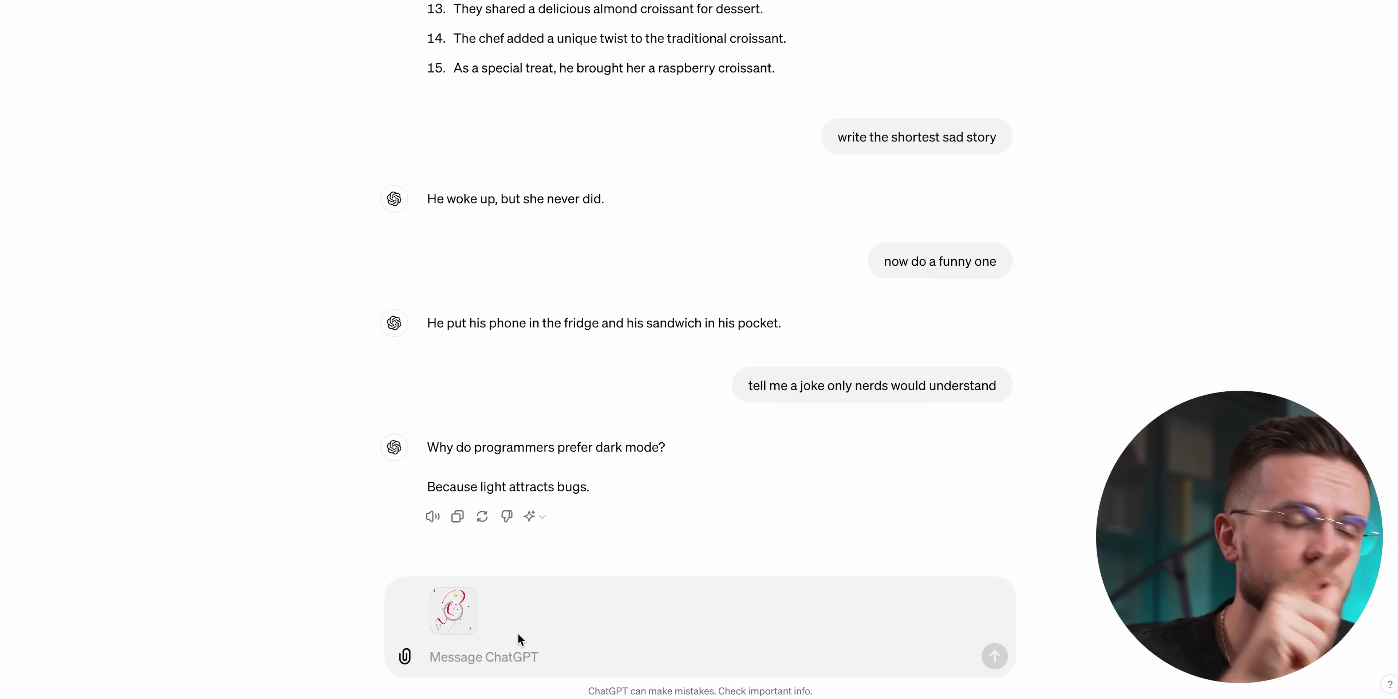
text(h)
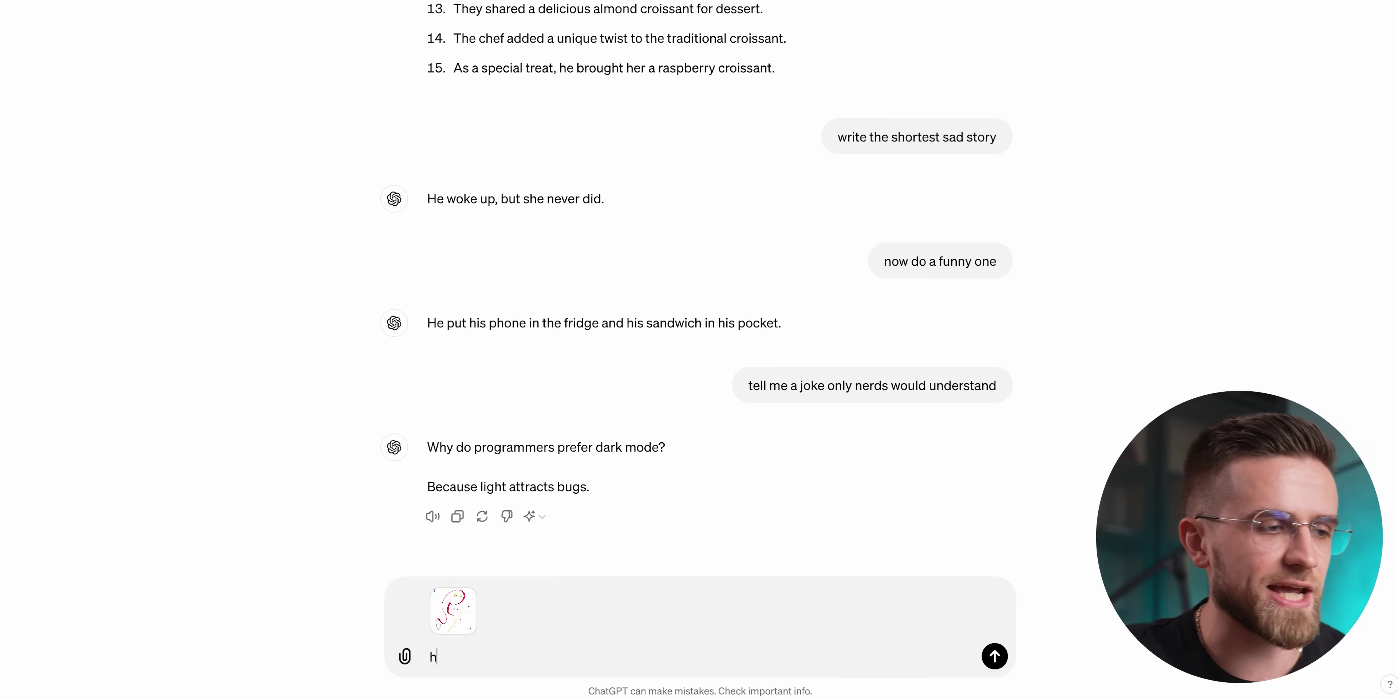
text(ow many b)
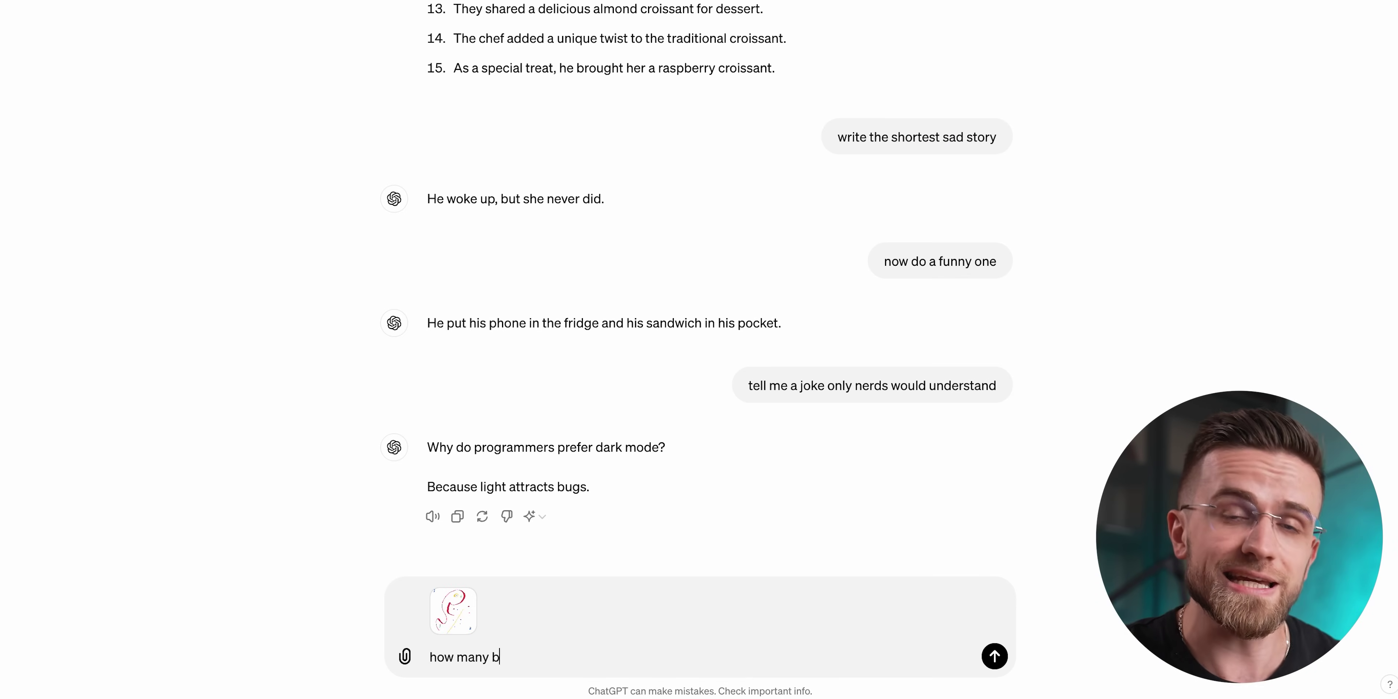
text(lue dots do you see?)
key(Return)
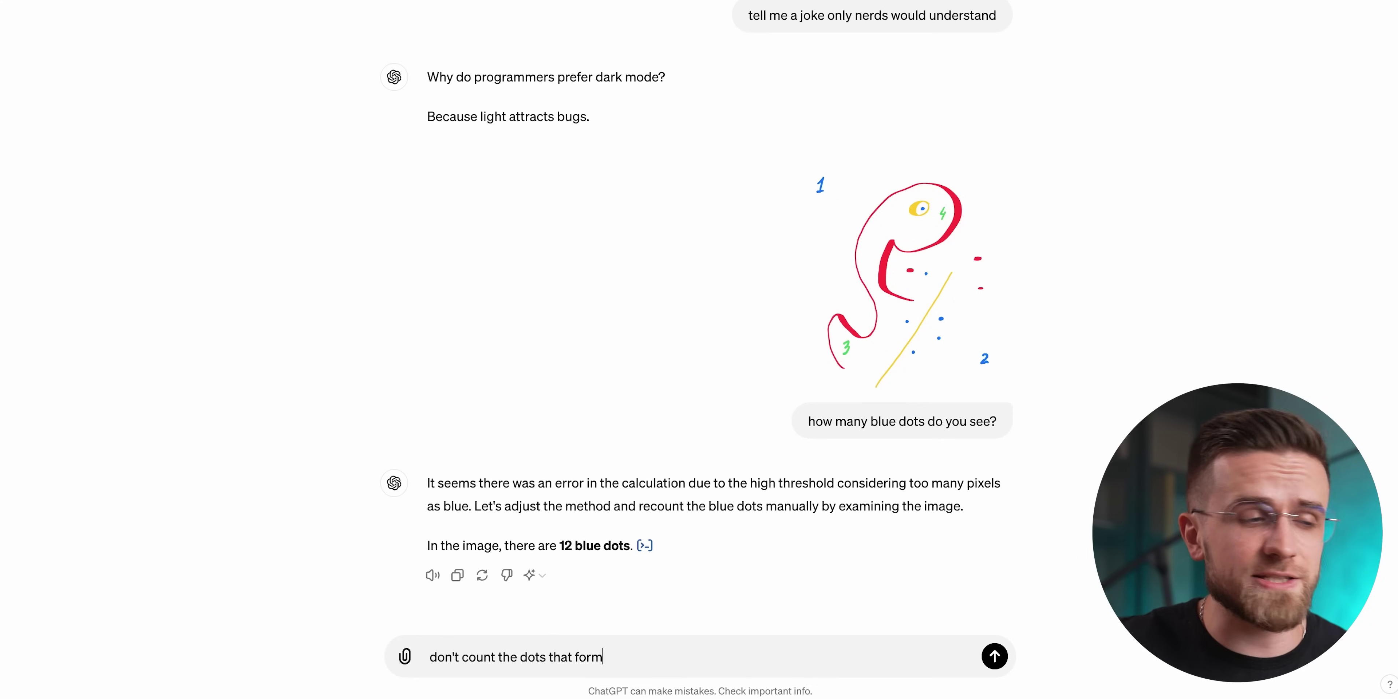
text(bers)
key(Return)
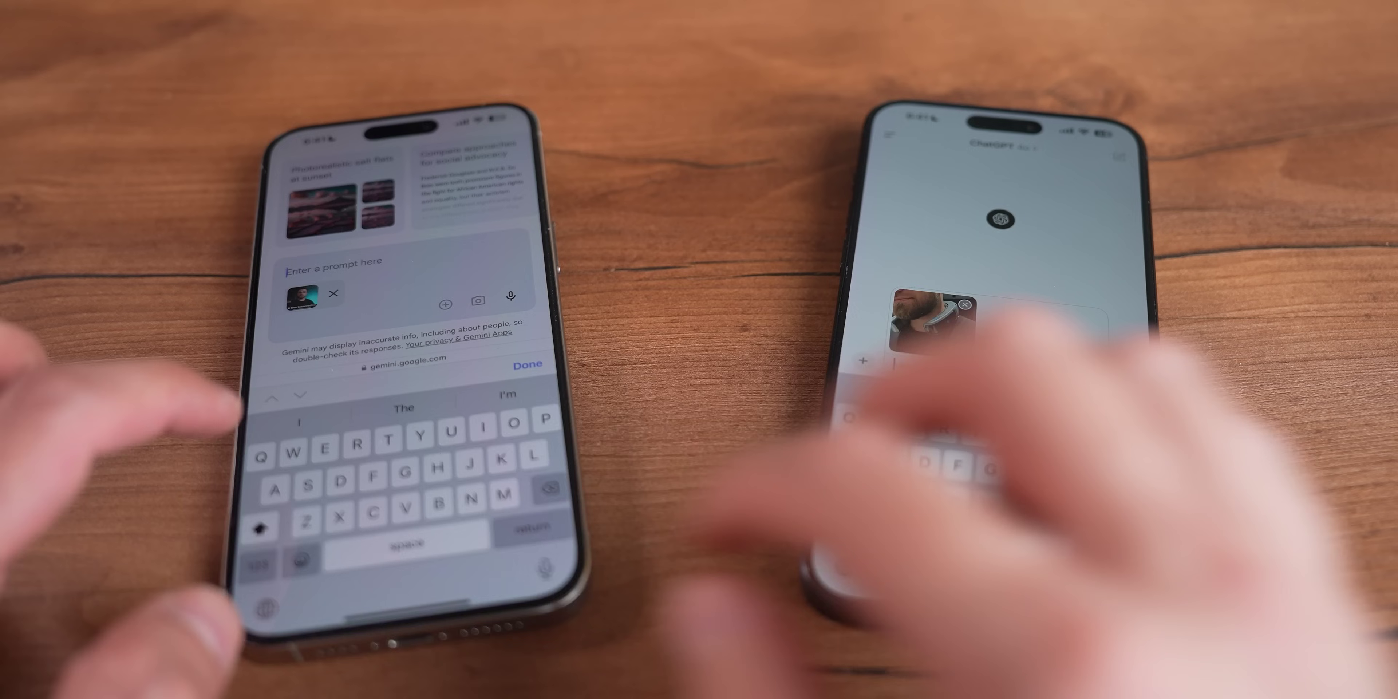
Step: Enter the prompt 'What's on the image' in ChatGPT alongside the attached photo
text('s on the )
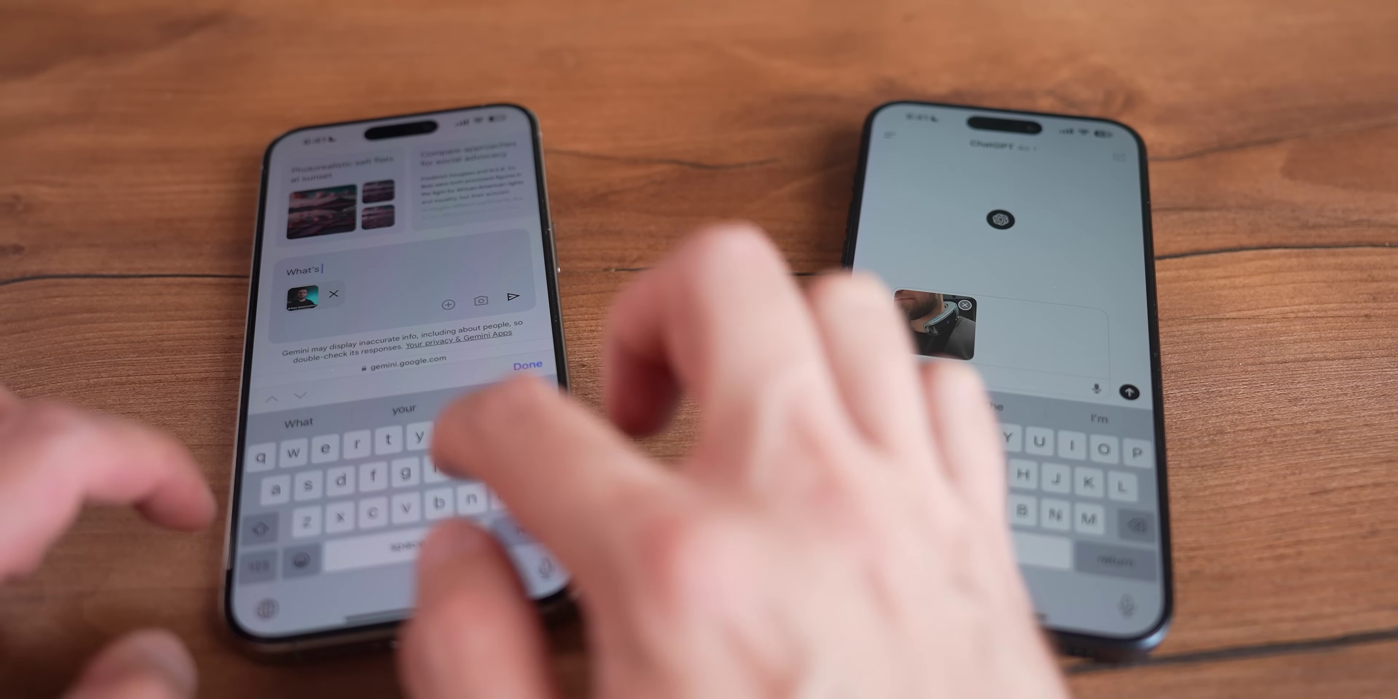
text(image)
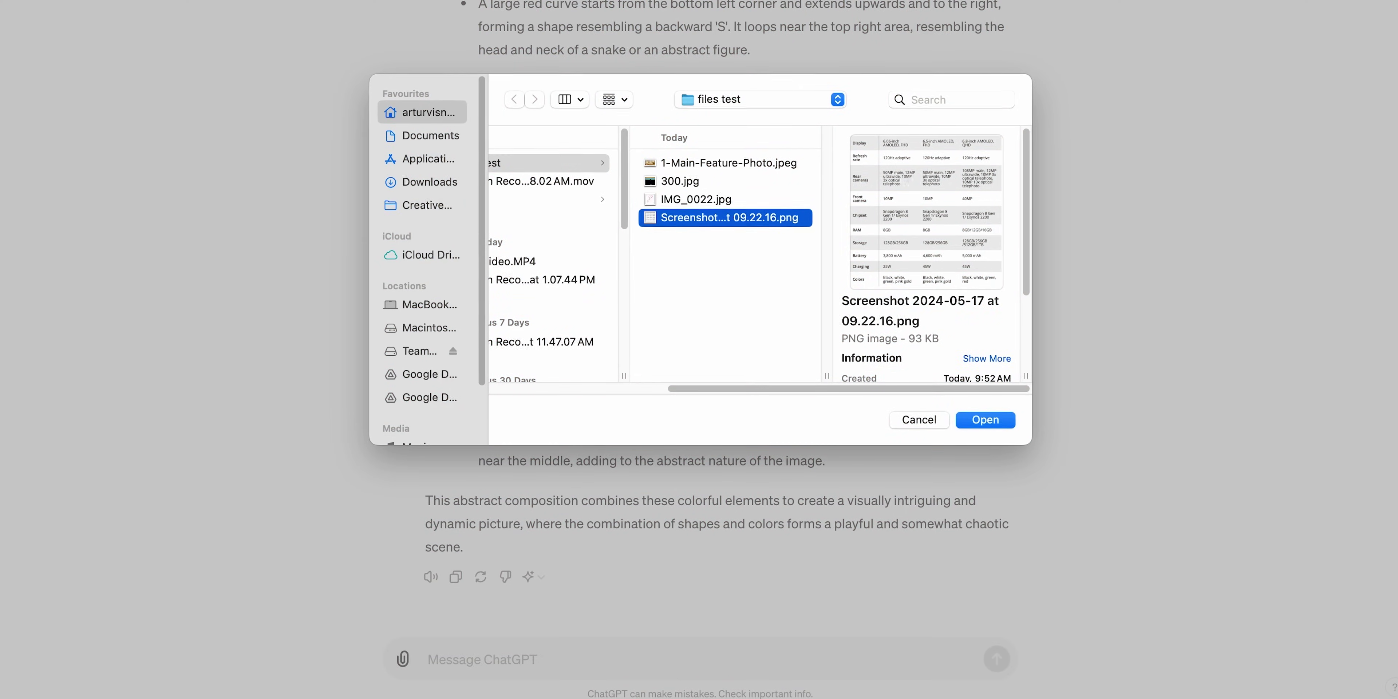
Step: Attach the phone specs screenshot, preview the table full size, then attach it again
key(Return)
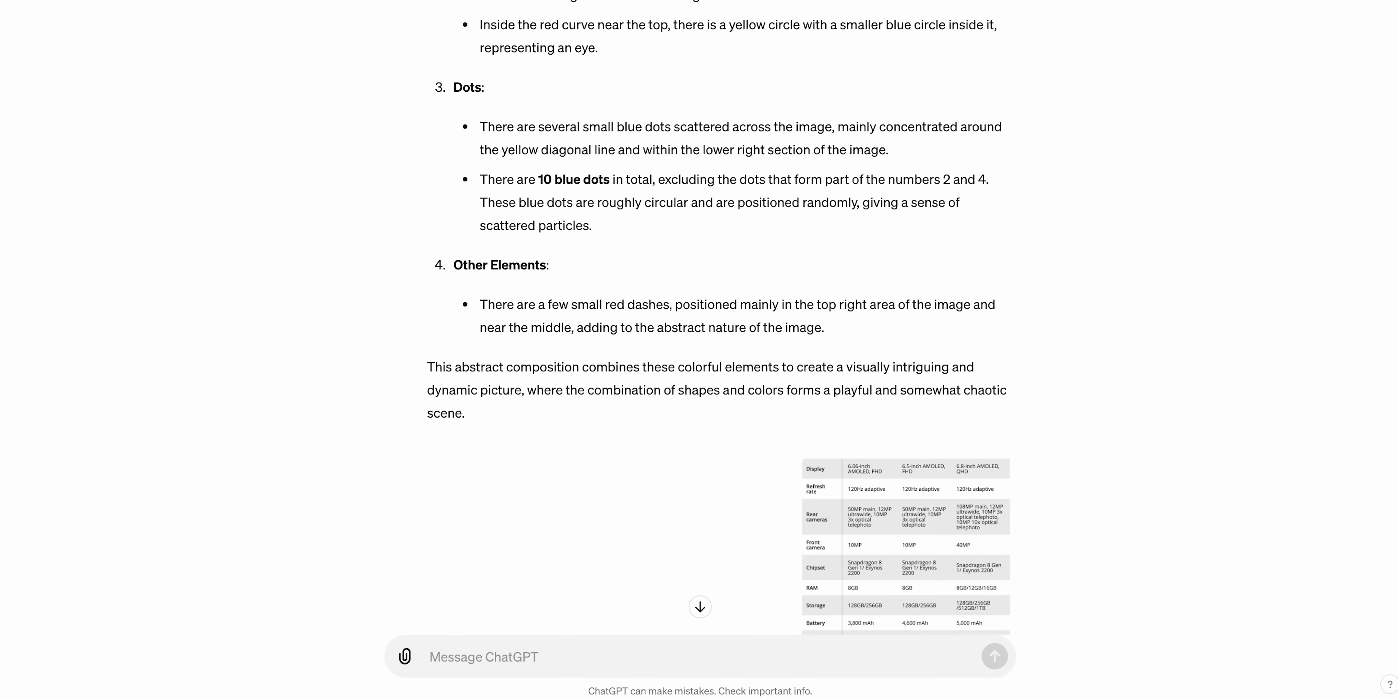
click(906, 546)
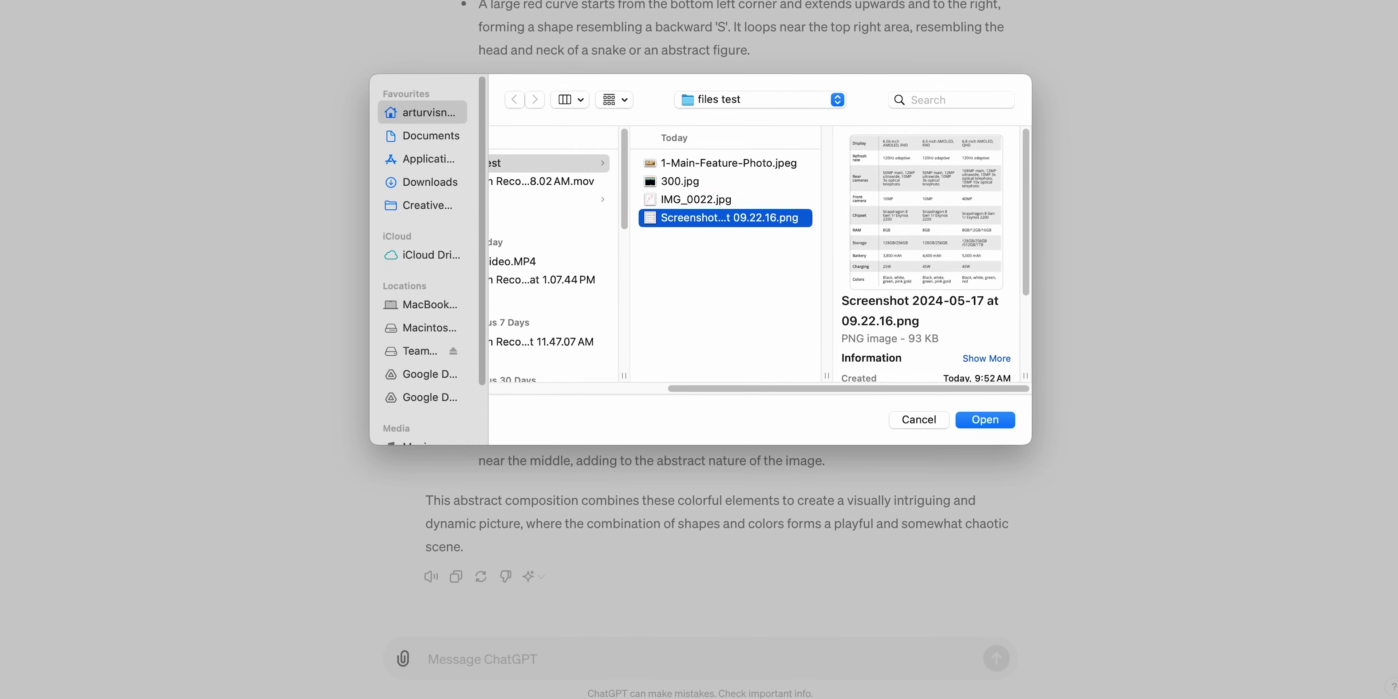
key(Return)
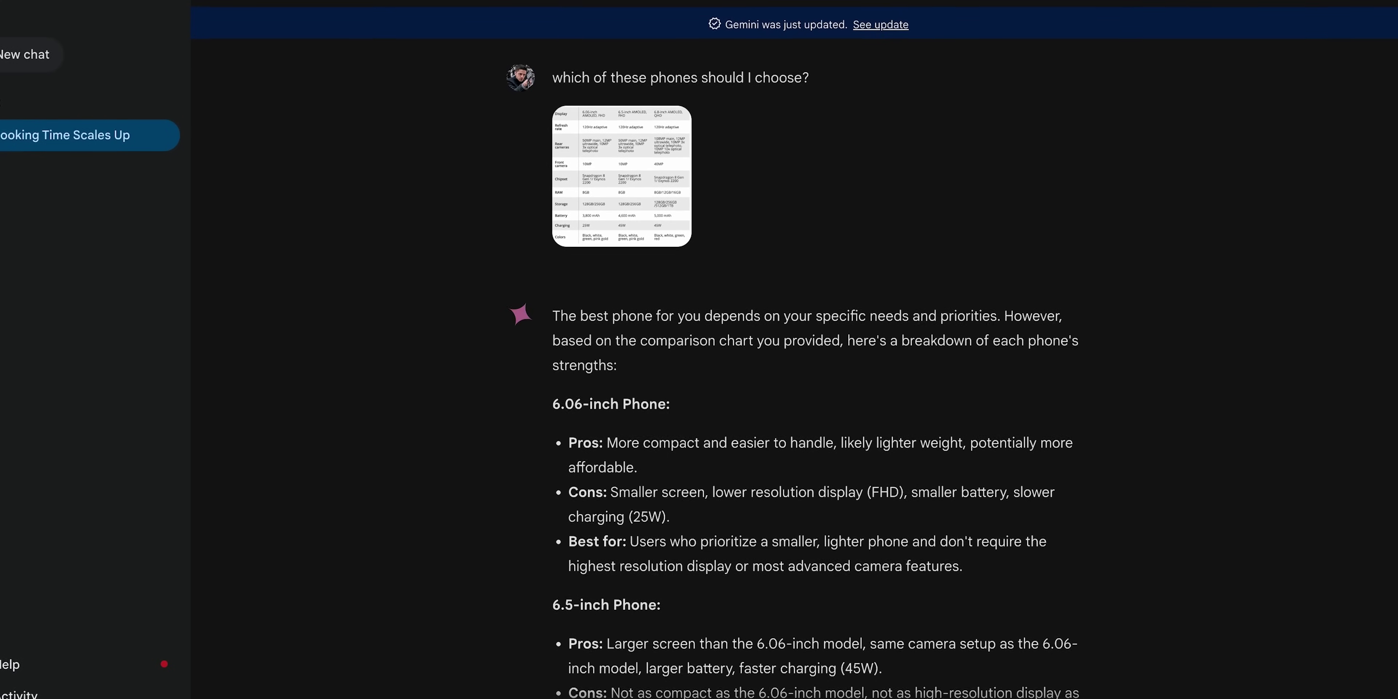
scroll(814, 359, down, 10)
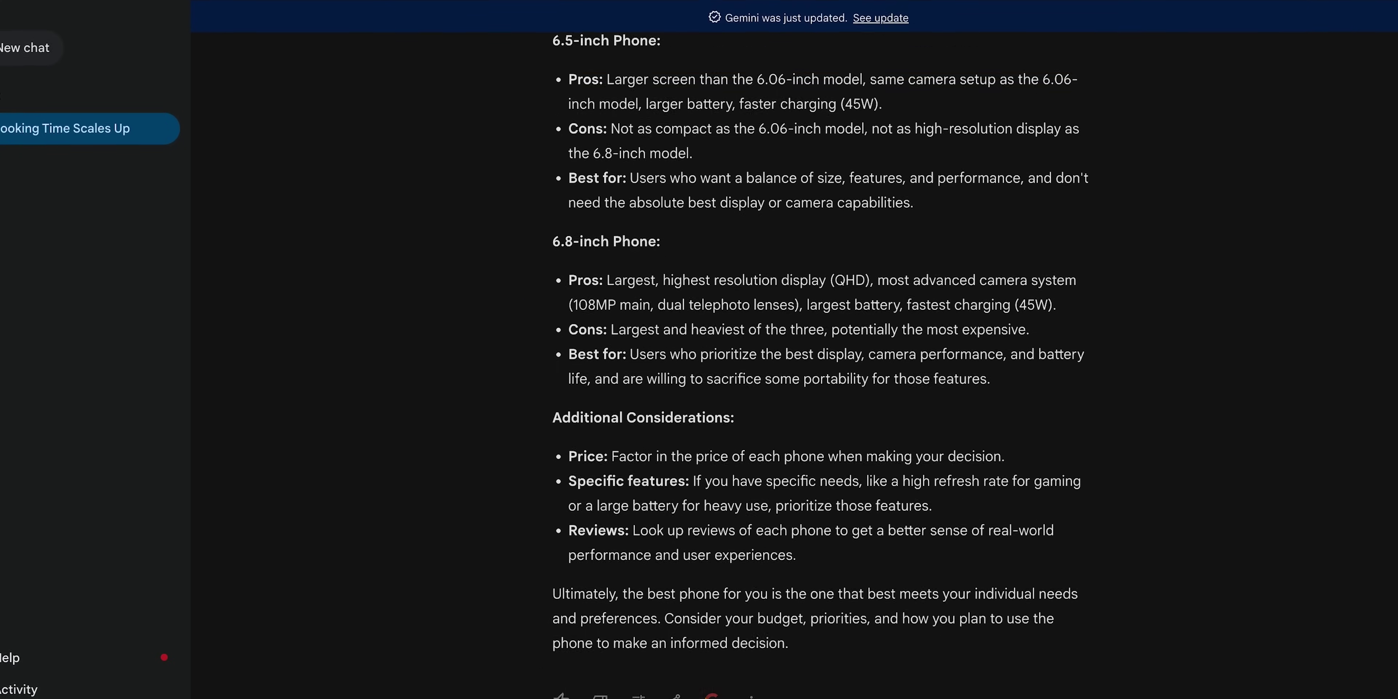
scroll(815, 358, down, 1)
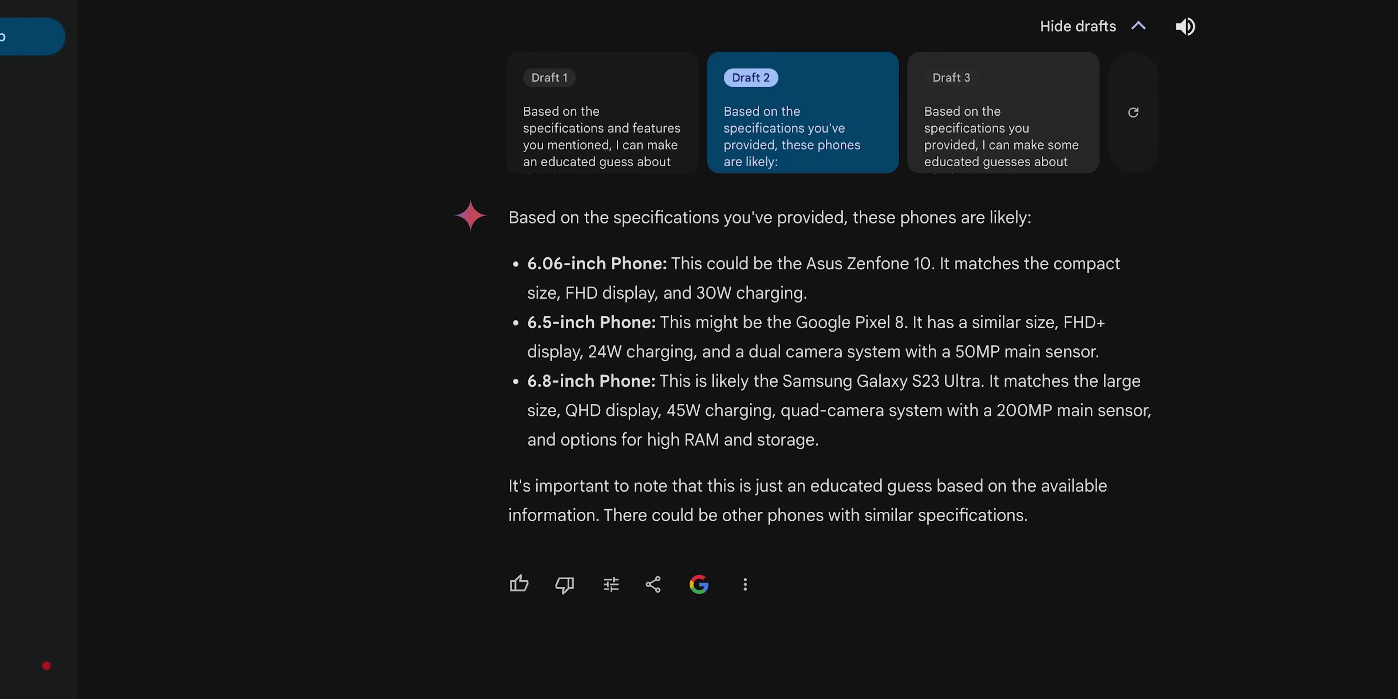
click(995, 114)
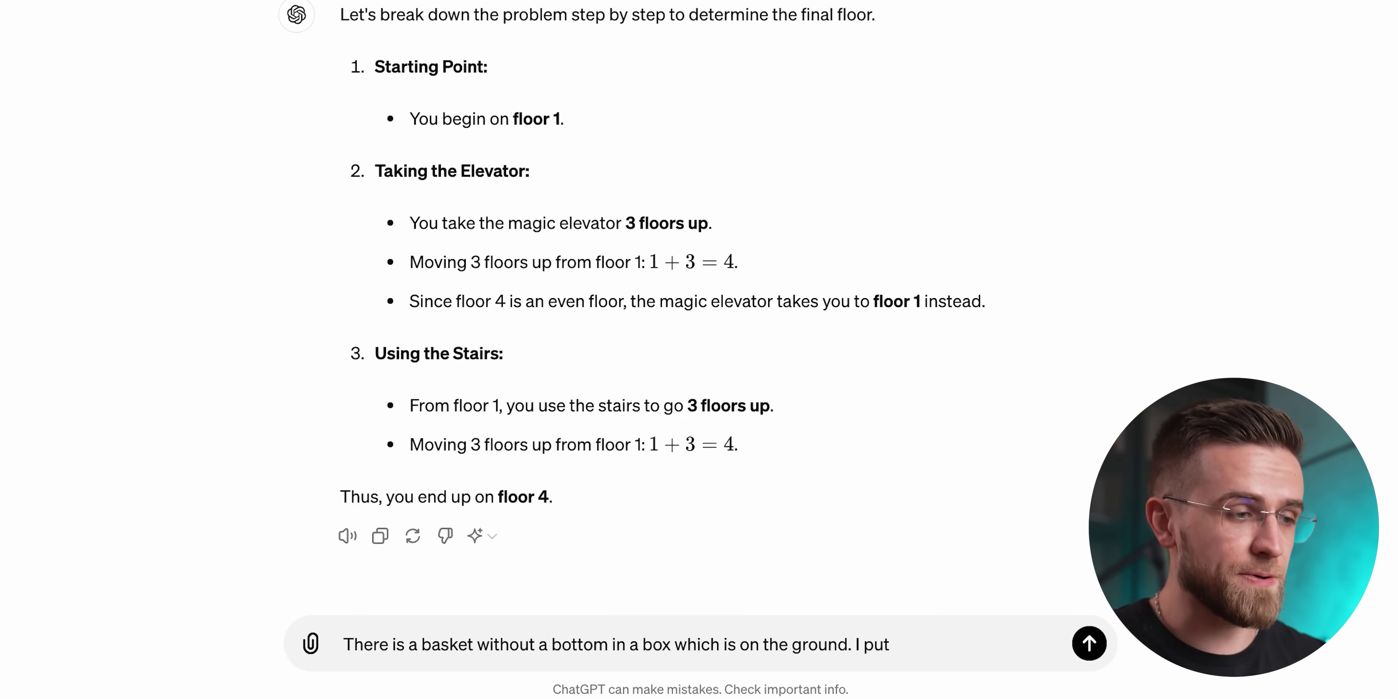
Step: Finish the riddle about moving the bottomless basket onto a table, asking where the pears are
text(sket onto a table)
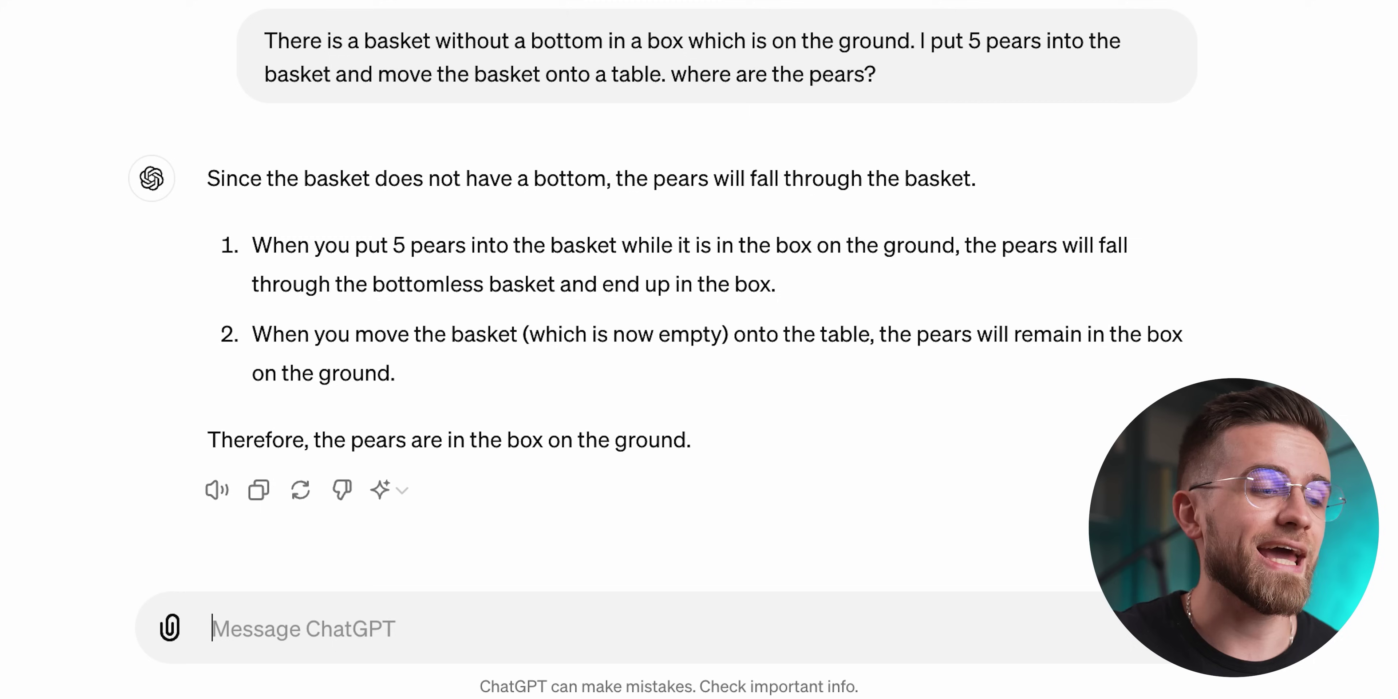
Step: Ask the follow-up 'what if the basket had a bottom?'
text(what if the basket )
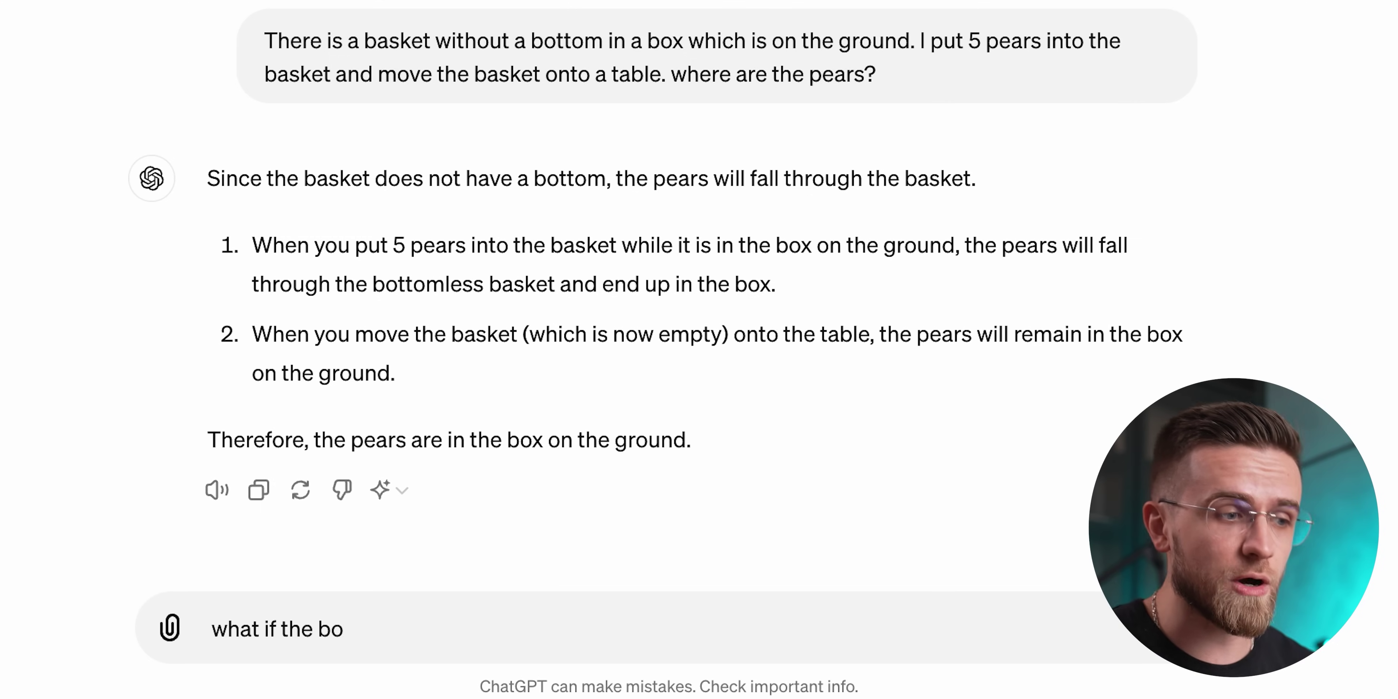
text(had a bottom?)
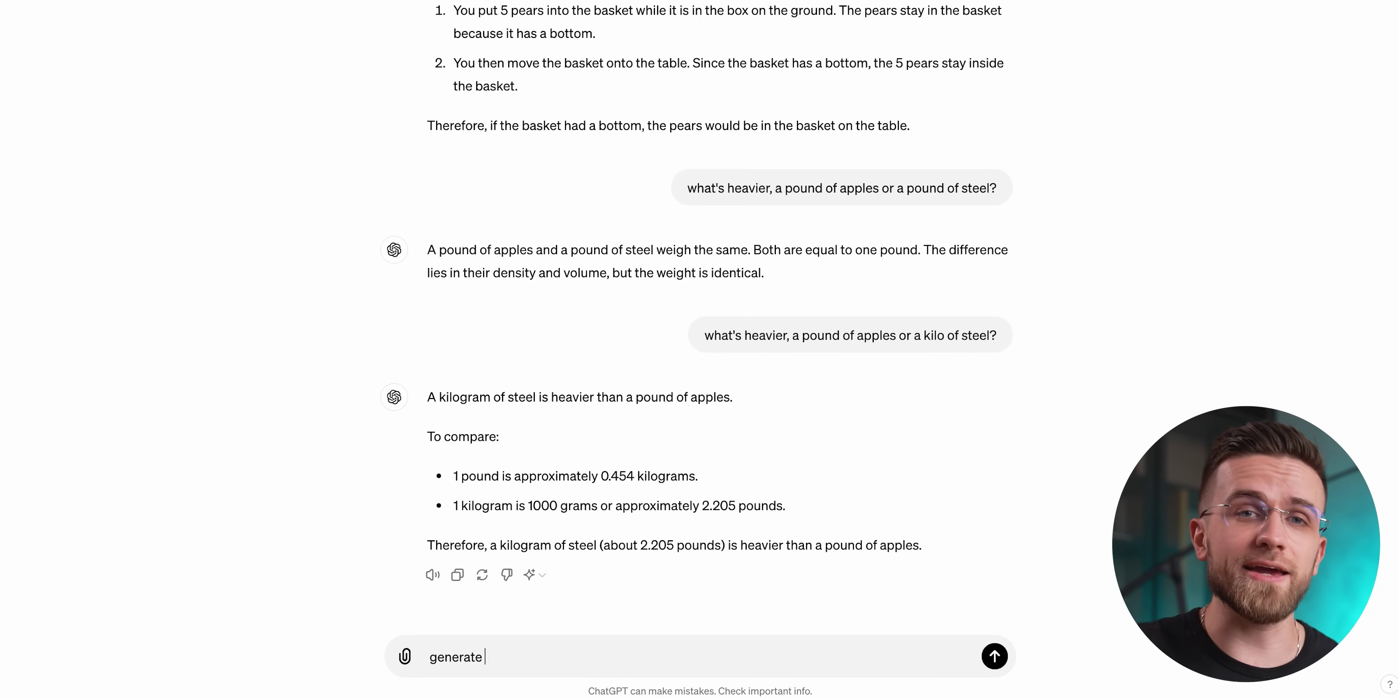
Step: Send ChatGPT the prompt 'generate 15 sentences that end with "croissant"'
text(15 sentences)
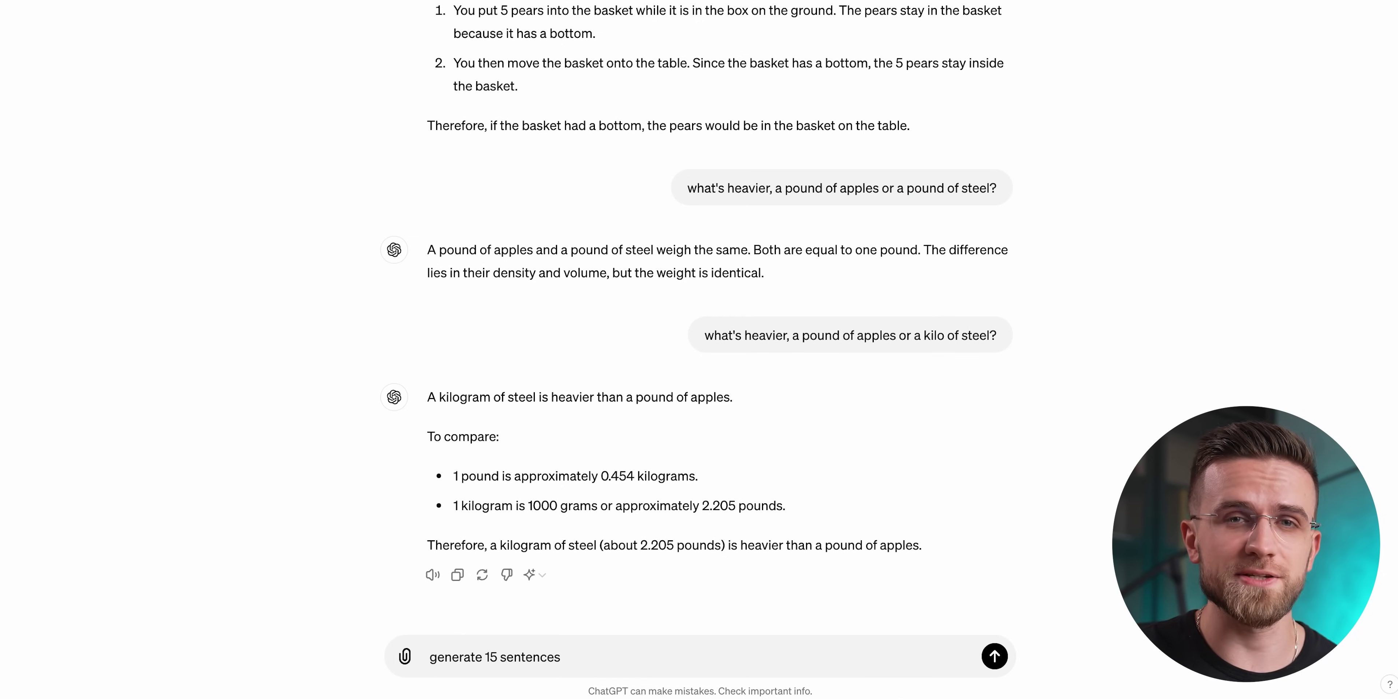
text( that end with "croissan)
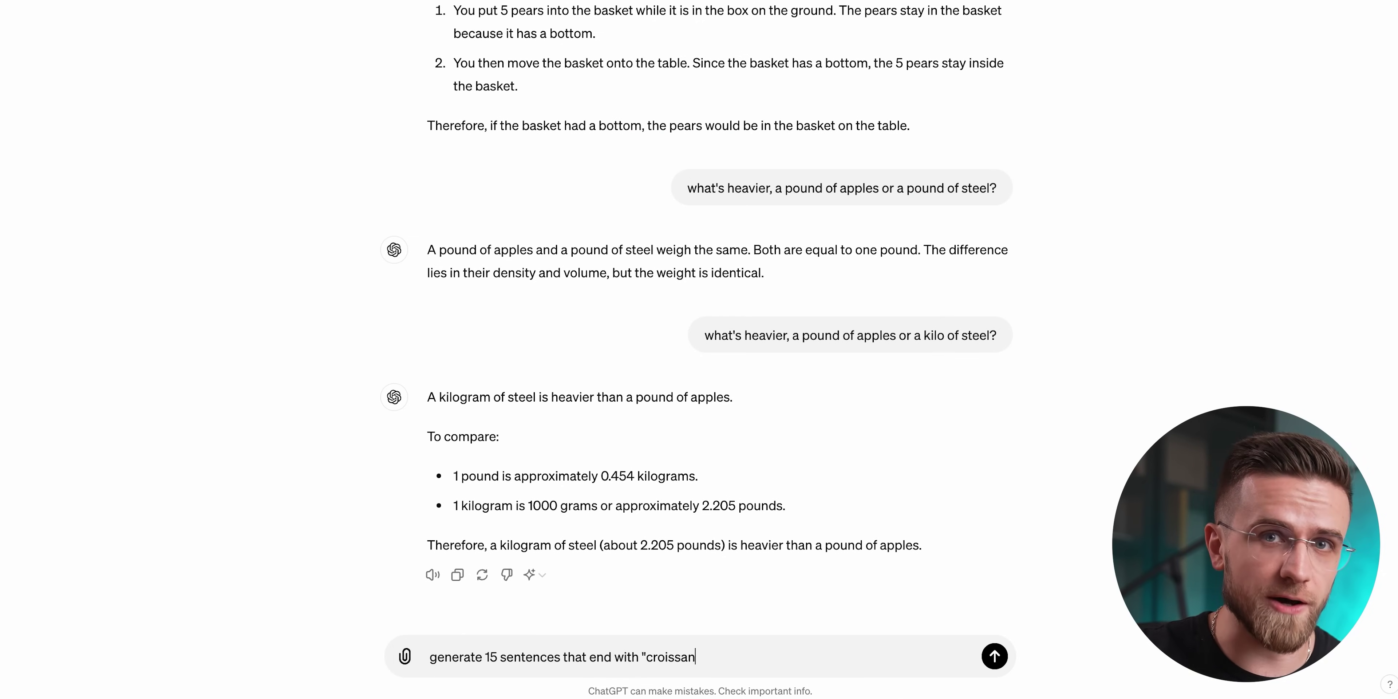
text(t")
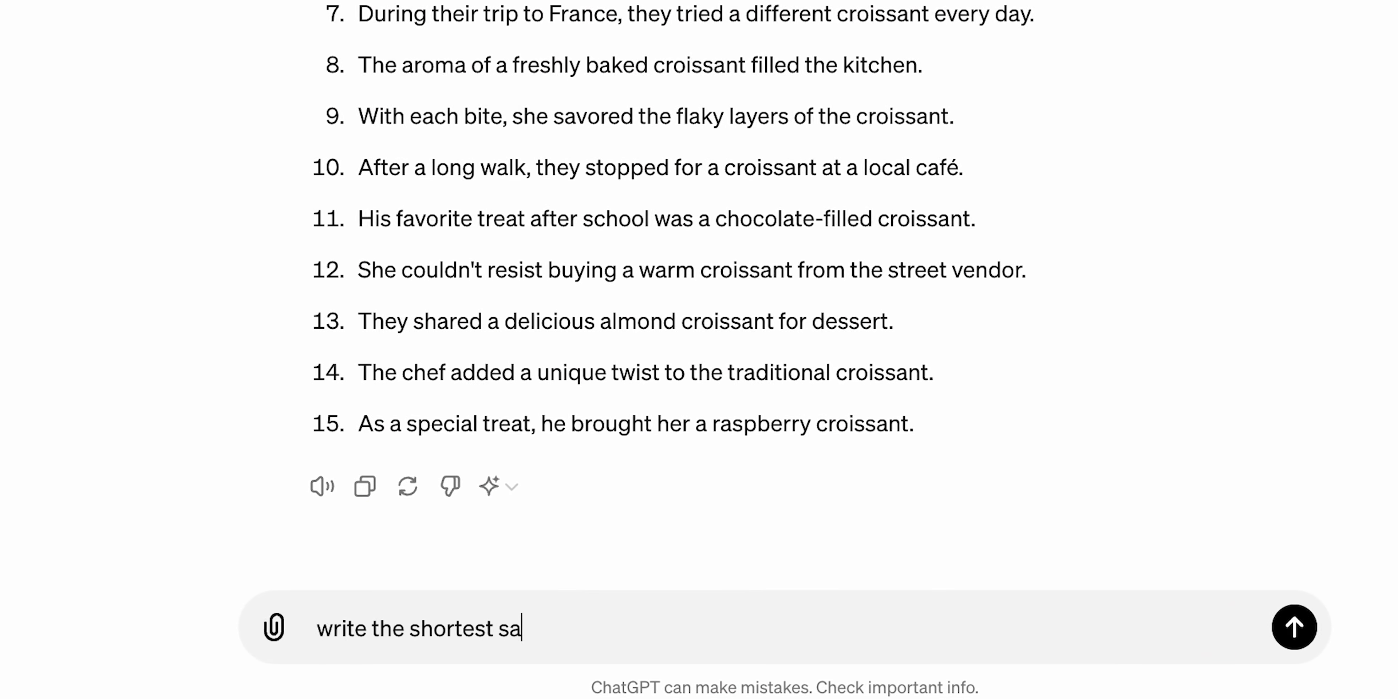
Step: Request the shortest sad story, compare Gemini's drafts 2 and 3, then ask for a nerd-only joke
text(y)
key(Return)
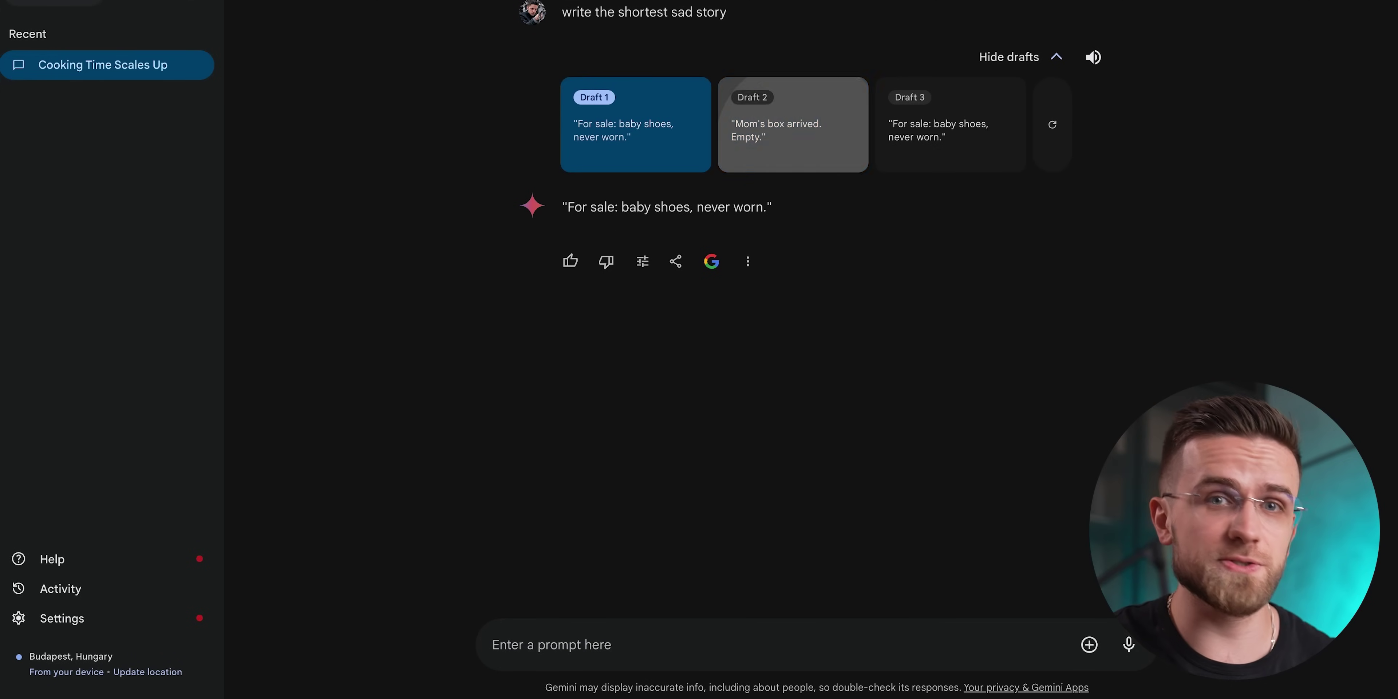
click(792, 124)
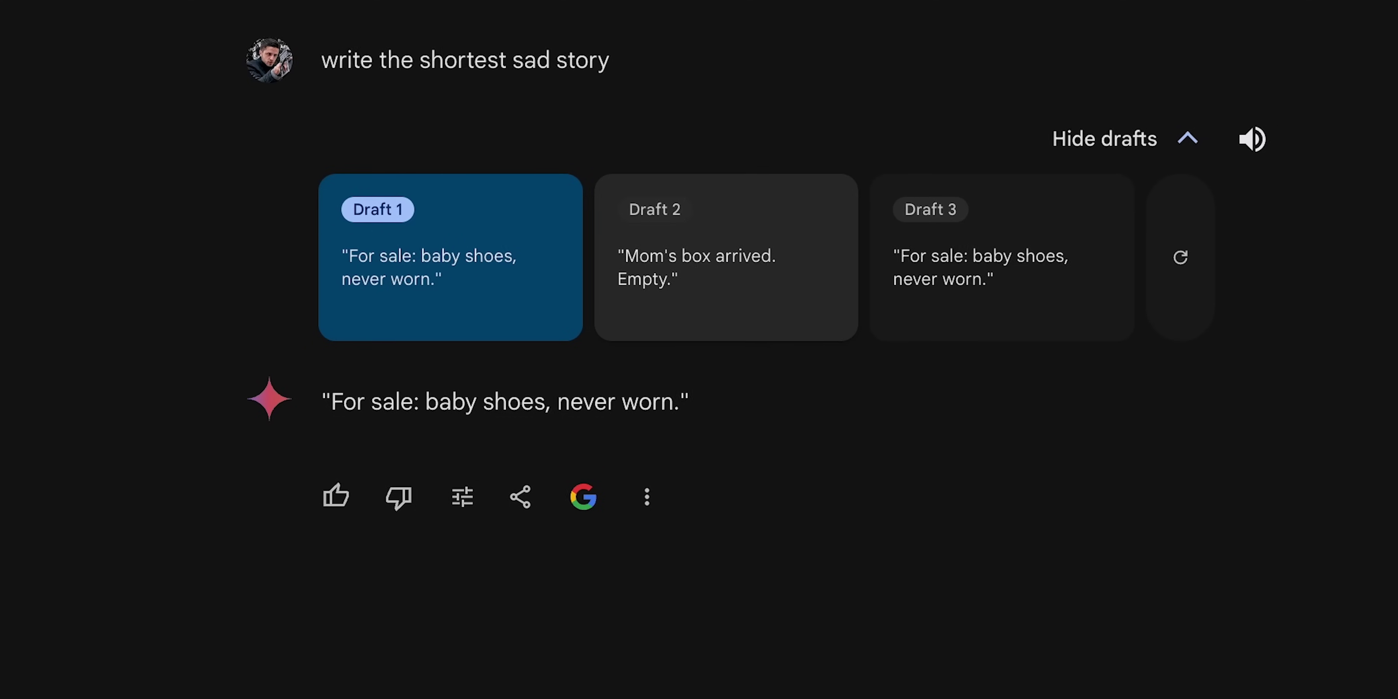
click(724, 257)
click(998, 256)
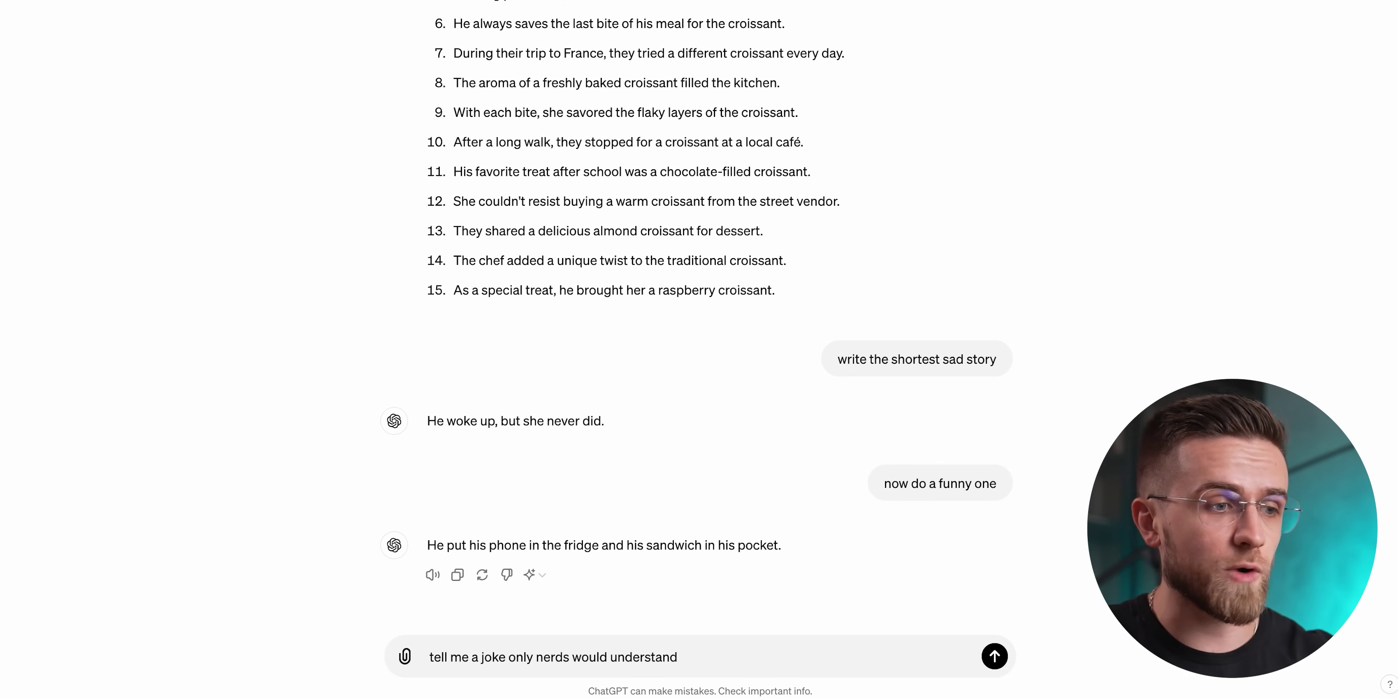
key(ctrl+a)
key(Return)
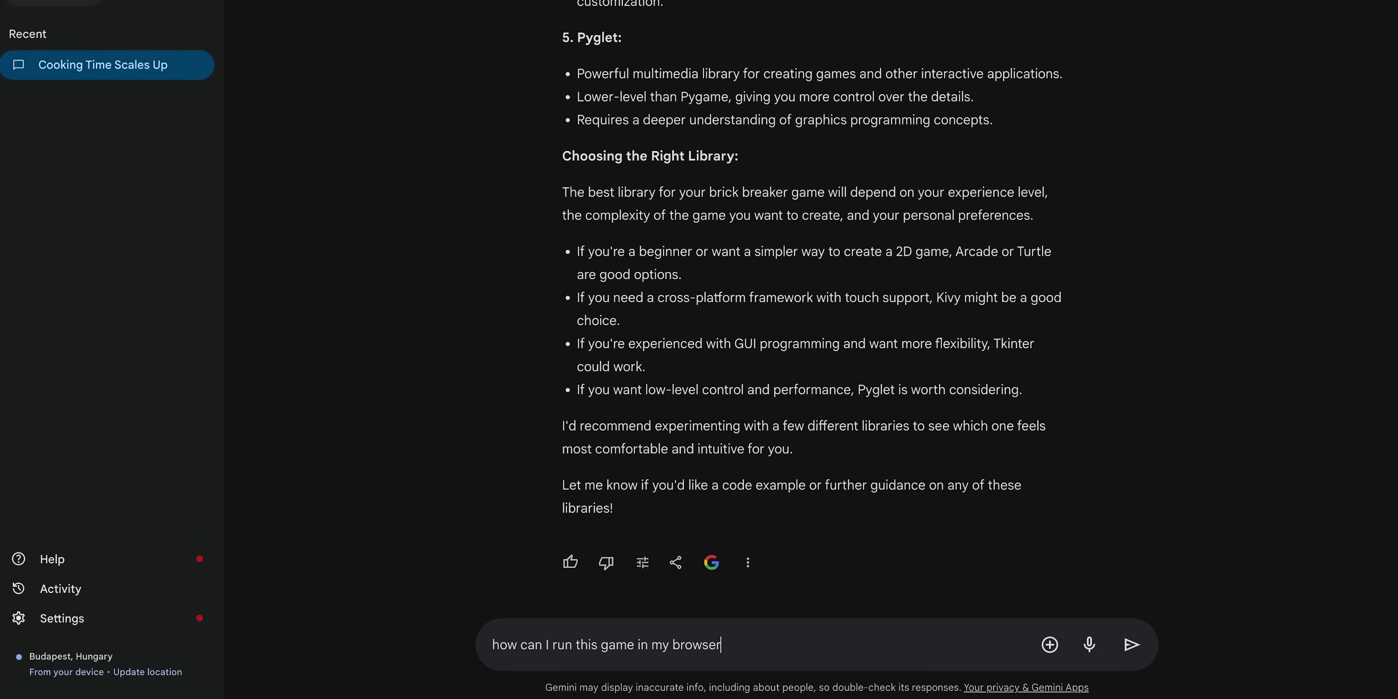
Step: Ask Gemini 'how can I run this game in my browser?'
text(?)
key(Return)
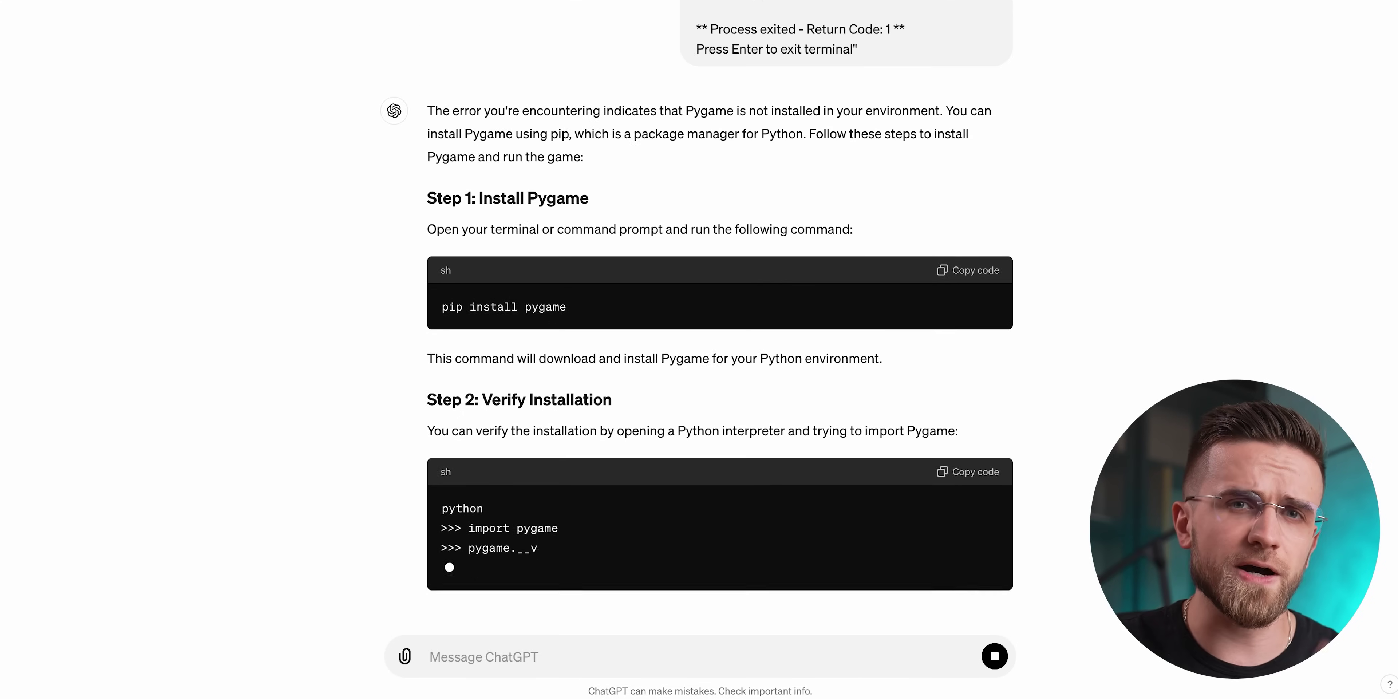
Step: Type 'can you suggest', halt ChatGPT's HTML answer, and scroll to the Replit instructions for Pygame Breakout
text(can you suggest)
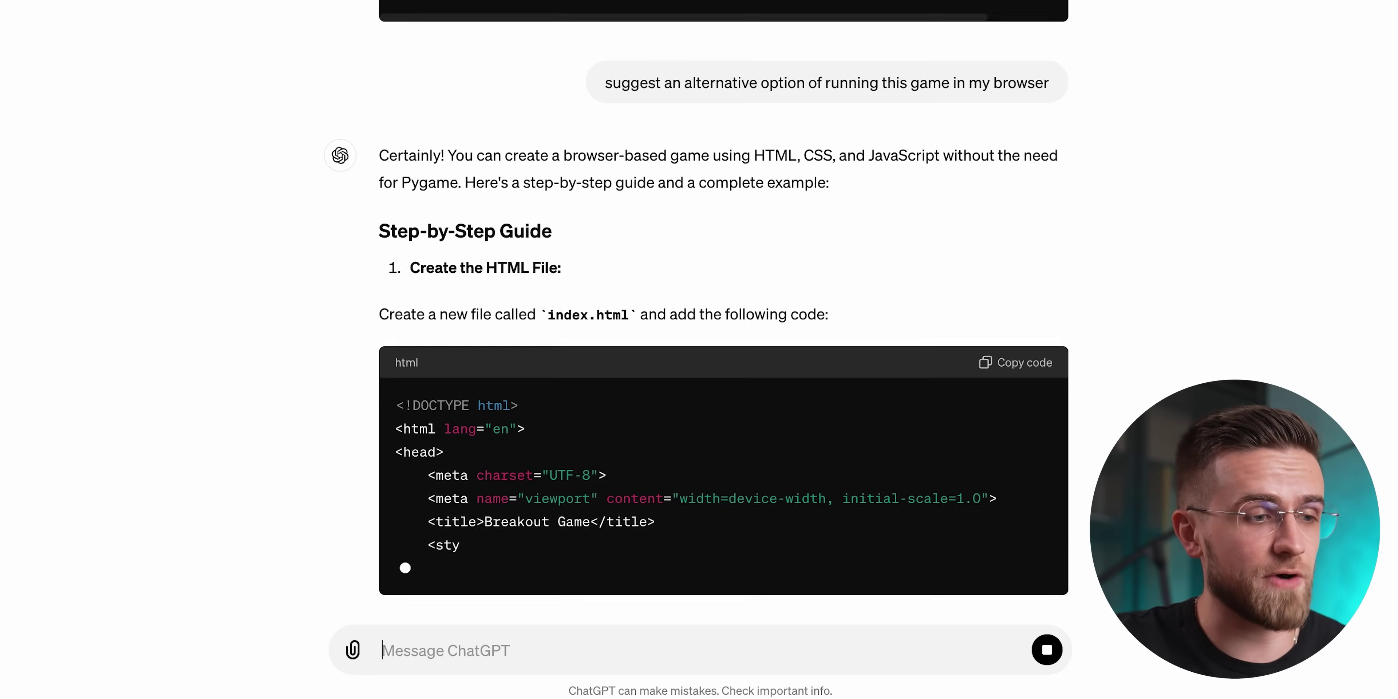
click(1047, 650)
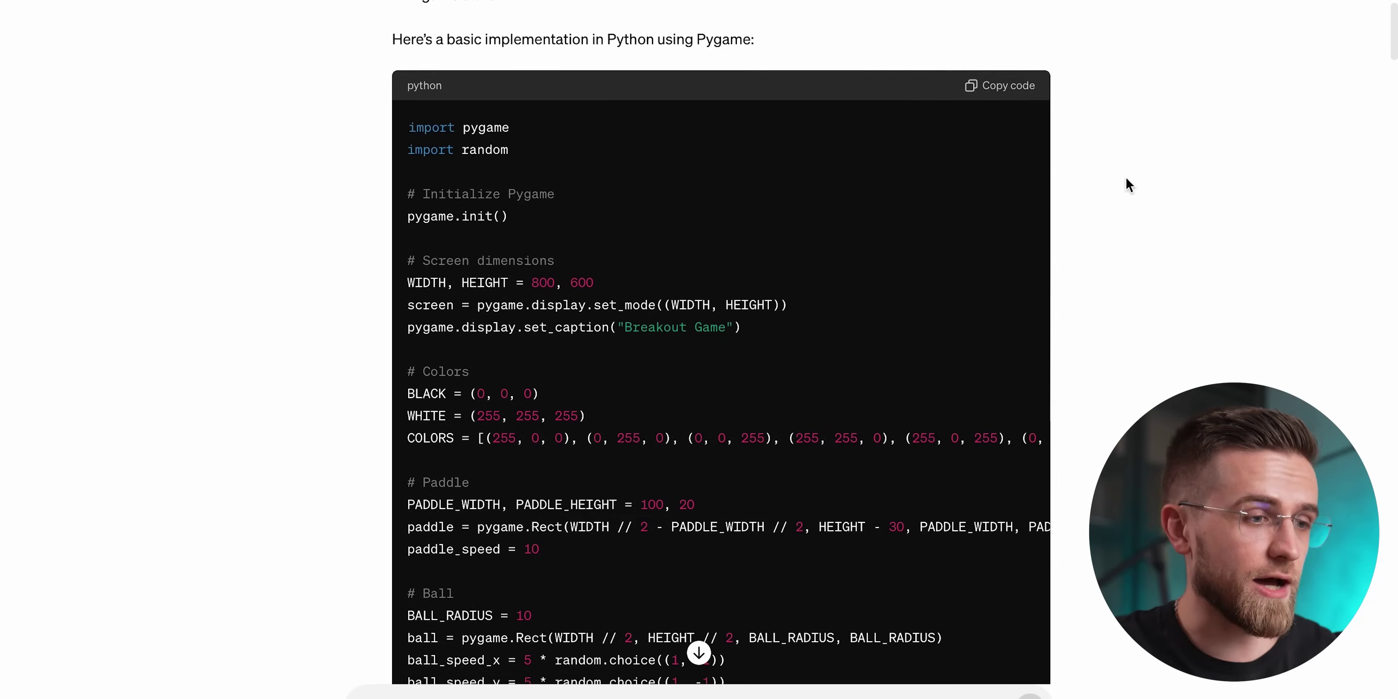
scroll(1129, 184, down, 5)
scroll(1129, 185, down, 8)
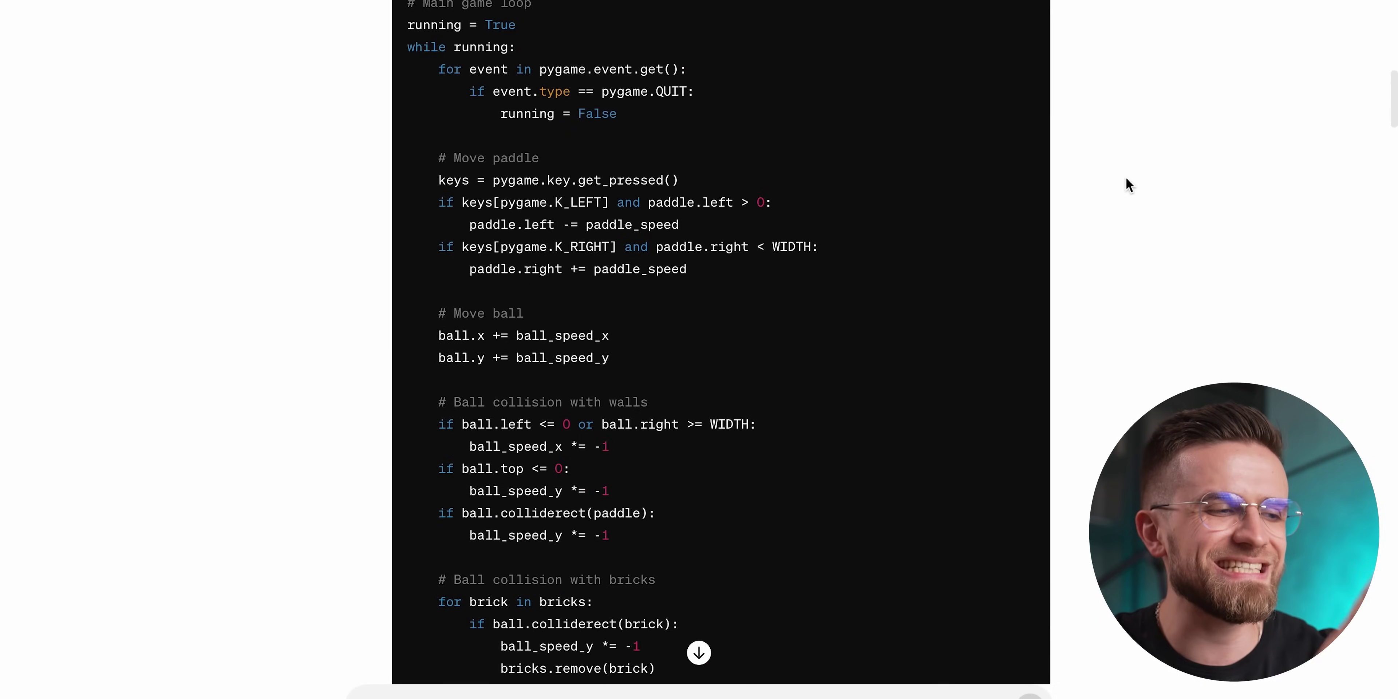
scroll(1129, 184, down, 13)
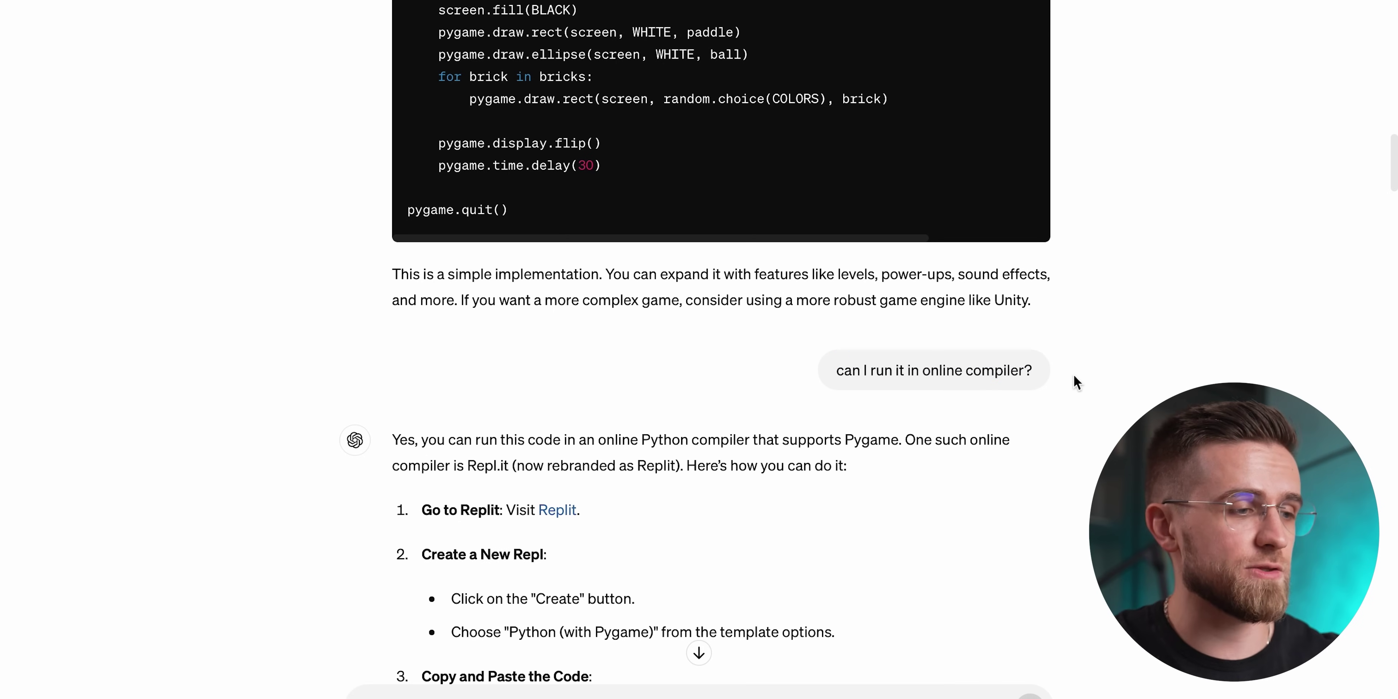
scroll(1075, 377, down, 6)
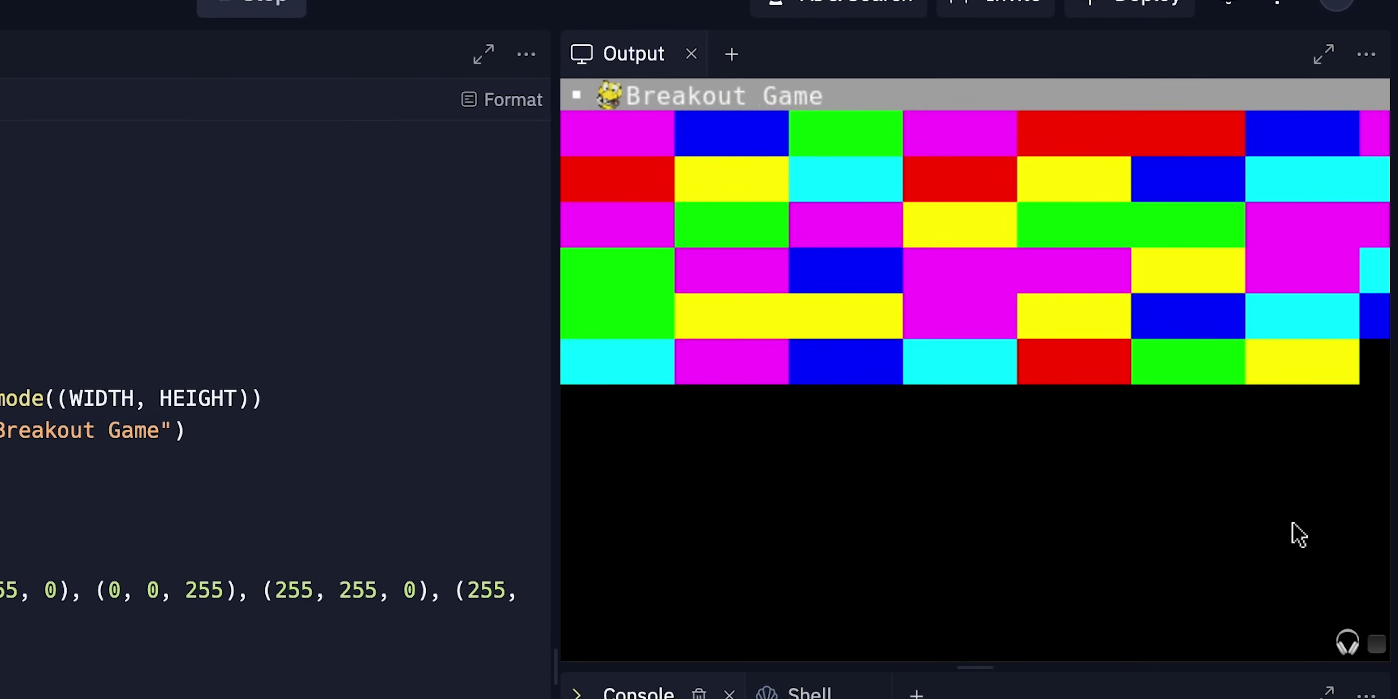
Step: Stop the running Breakout game in Replit
click(1243, 646)
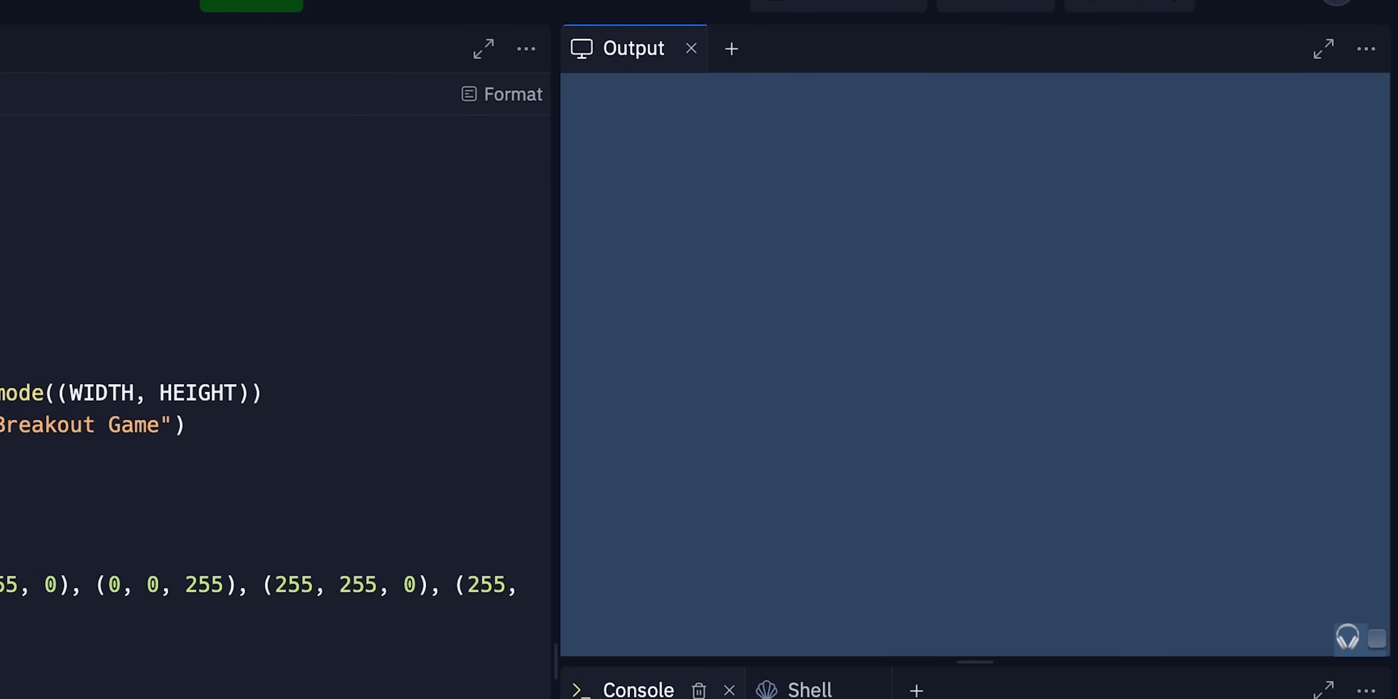